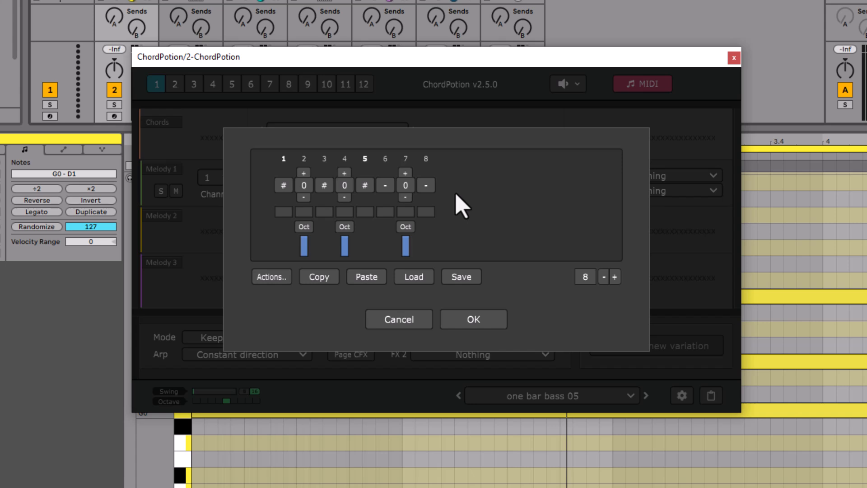
Step: Audition the 8-step bass pattern and move the note from step 4 to step 3
key("space")
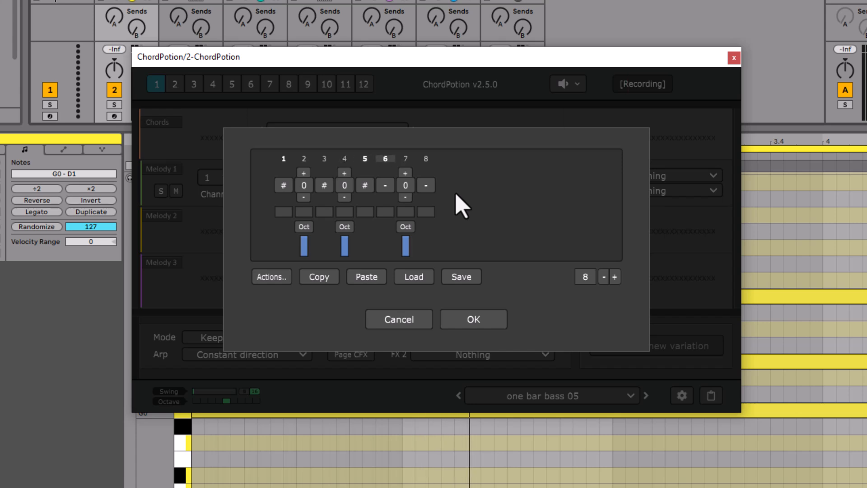
key("space")
left_click_drag(342, 185, 322, 185)
key("space")
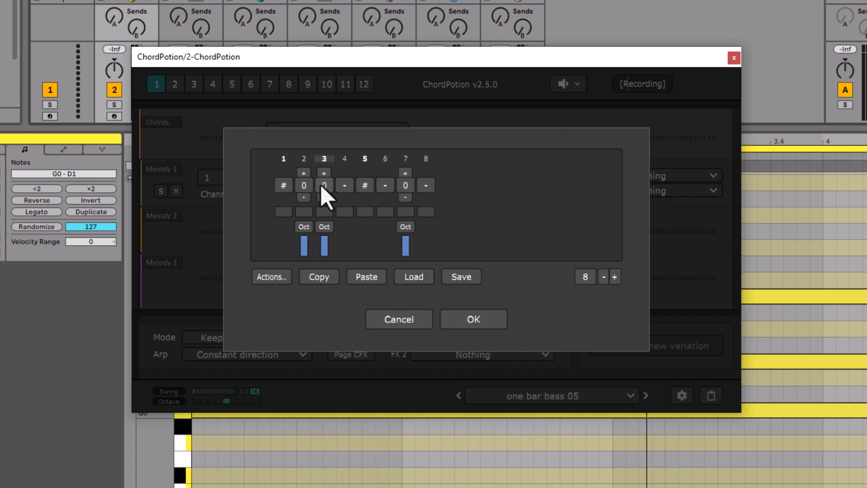
Step: Clear step 3, place the note back on step 4, and set step 8 to #
left_click(323, 187)
left_click(323, 185)
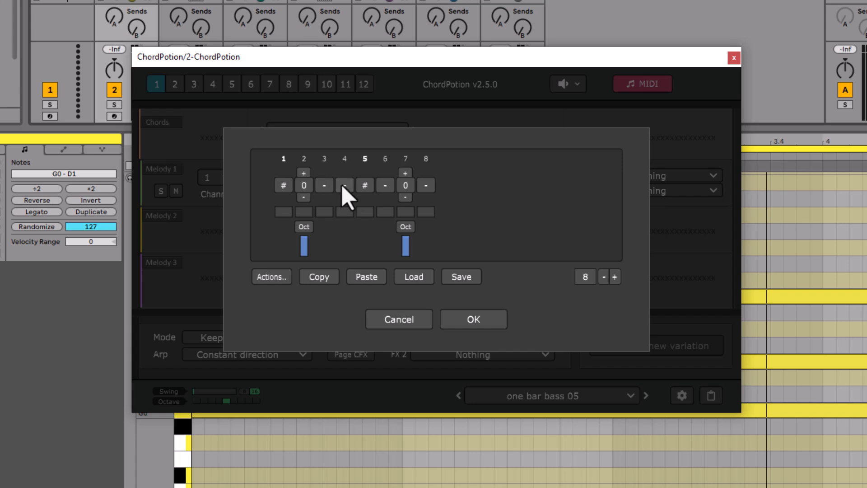
left_click(345, 185)
left_click(346, 185)
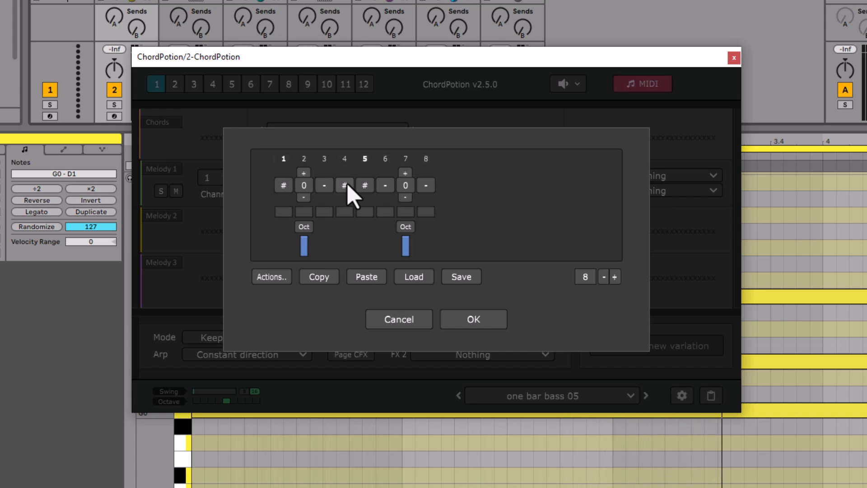
left_click(348, 188)
left_click(425, 186)
left_click(426, 185)
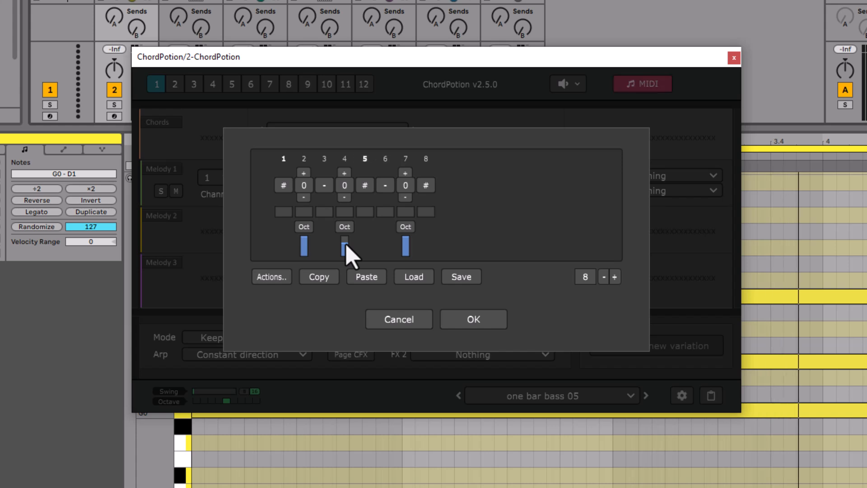
Step: Set the bass pattern length to 16 steps and clear all of its steps
left_click(581, 277)
type("16")
key("Return")
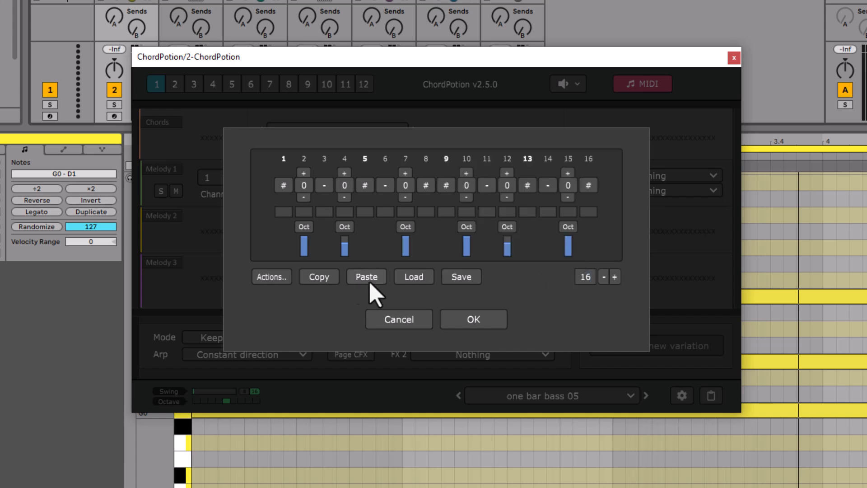
left_click(274, 277)
left_click(323, 1)
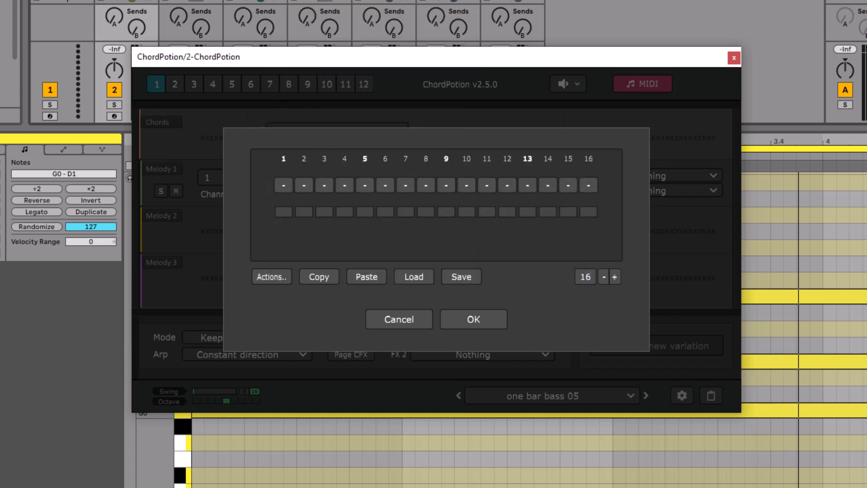
Step: Set steps 1, 5, 9 and 13 to # and add root notes (0) on steps 3 and 7
left_click(283, 186)
left_click(447, 187)
left_click(528, 187)
left_click(324, 187)
left_click(406, 187)
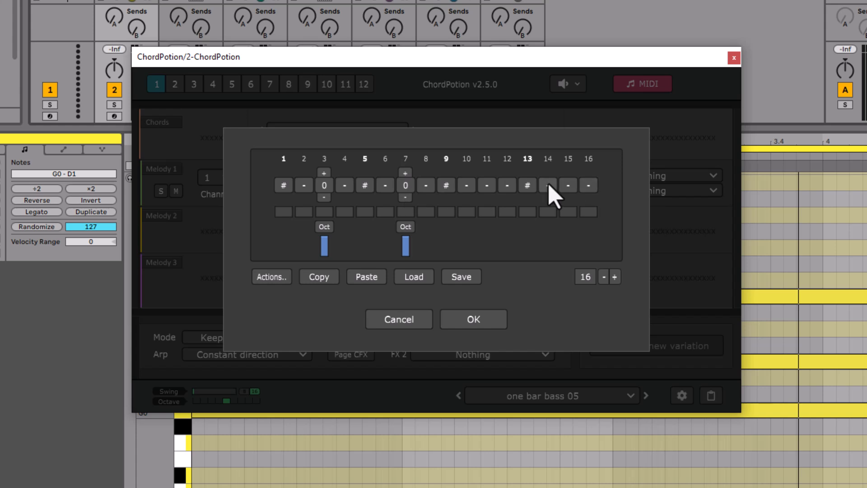
Step: Add root notes (0) on steps 10, 12 and 15 and set step 11 to #
left_click(568, 187)
left_click(467, 186)
left_click(487, 186)
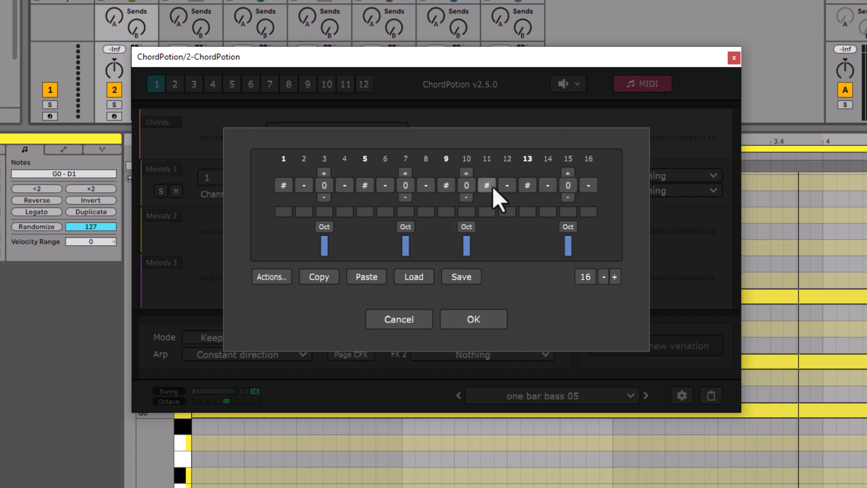
left_click(506, 187)
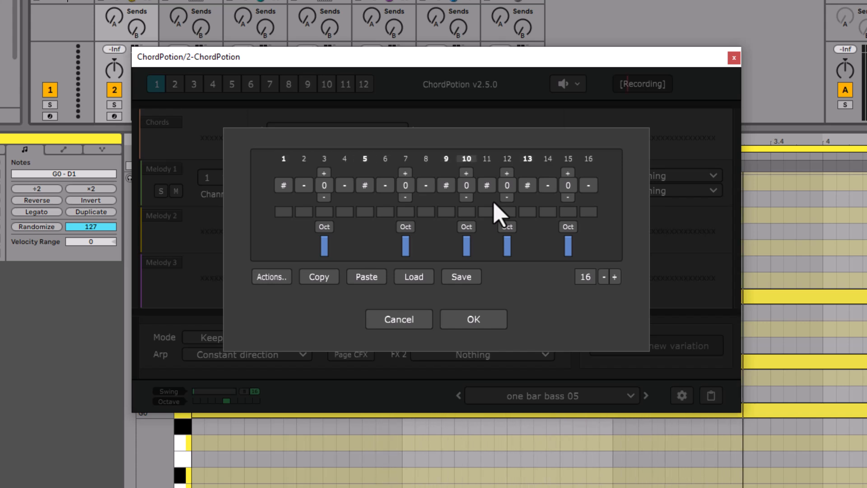
Step: Place notes (0) on steps 2 and 4, set steps 3 and 12 to #, and clear step 11
left_click(304, 185)
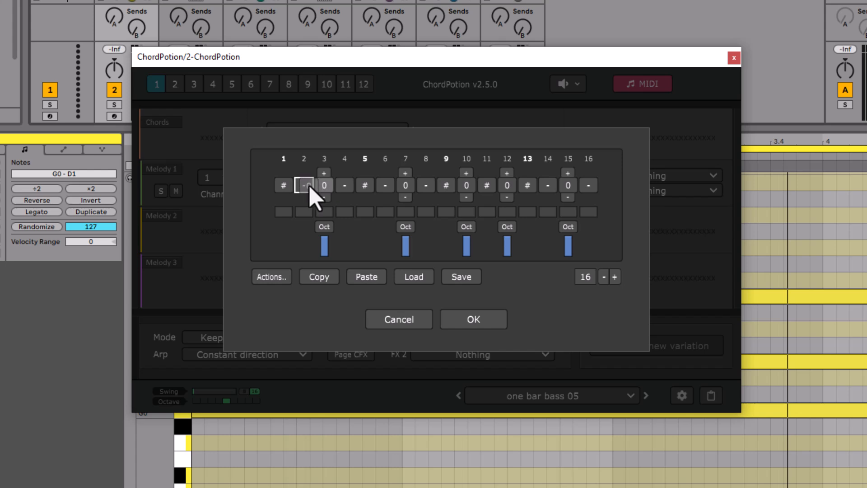
left_click(324, 185)
left_click(344, 185)
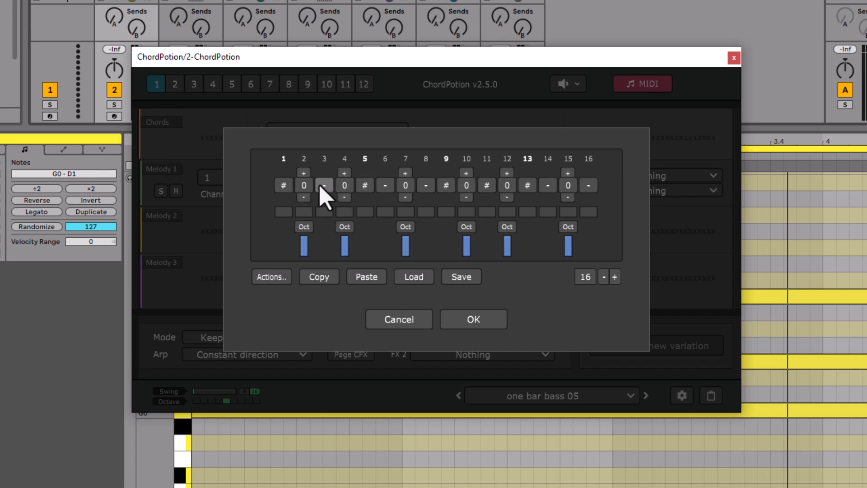
left_click(502, 186)
left_click(493, 187)
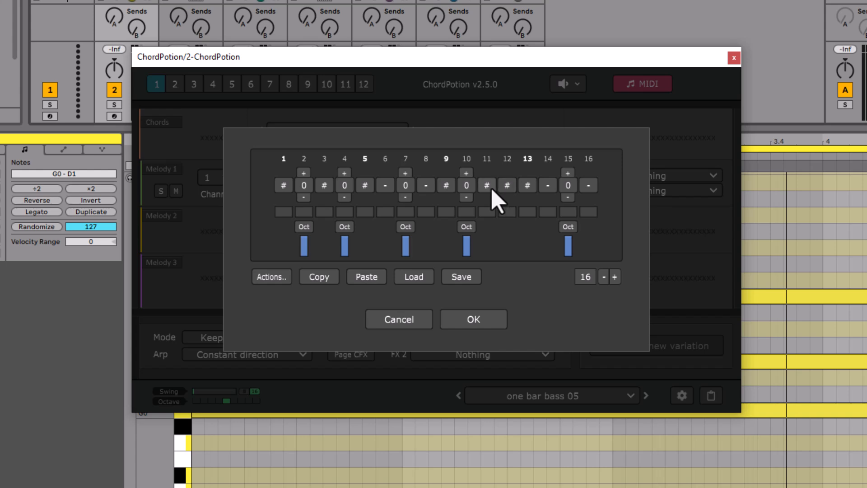
Step: Lower the velocity of steps 2 and 10 to about half and set the octave of step 7 to O1
left_click(466, 247)
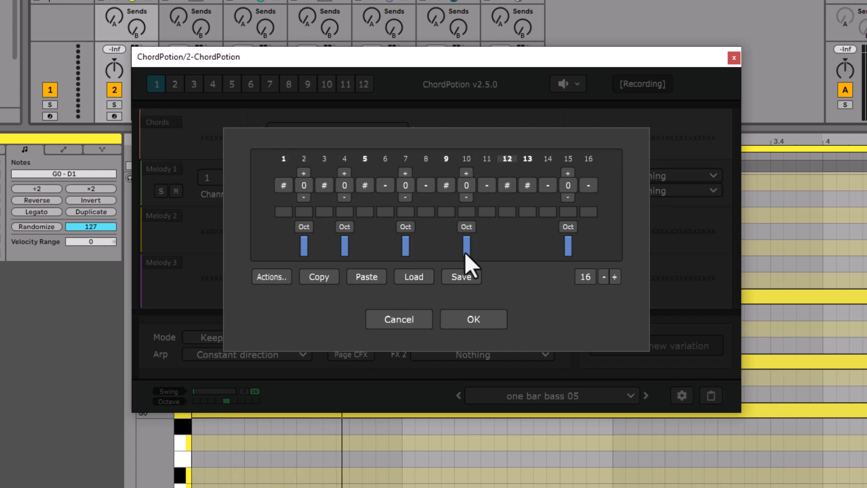
left_click(303, 249)
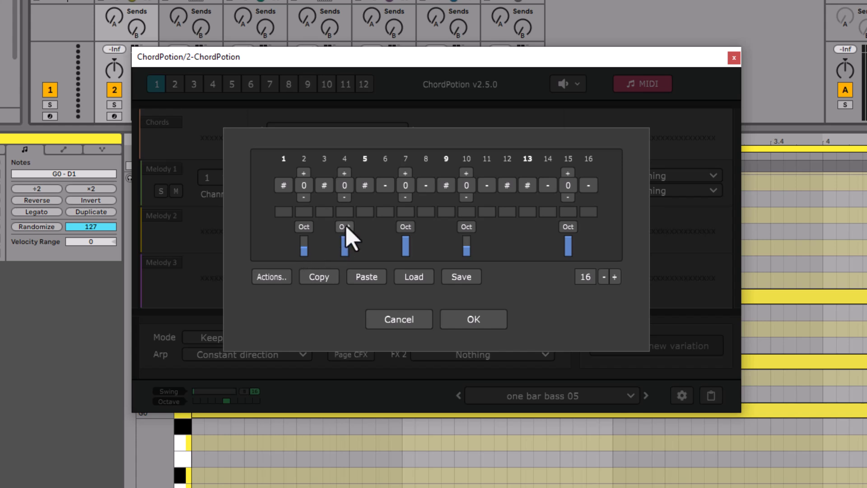
key("space")
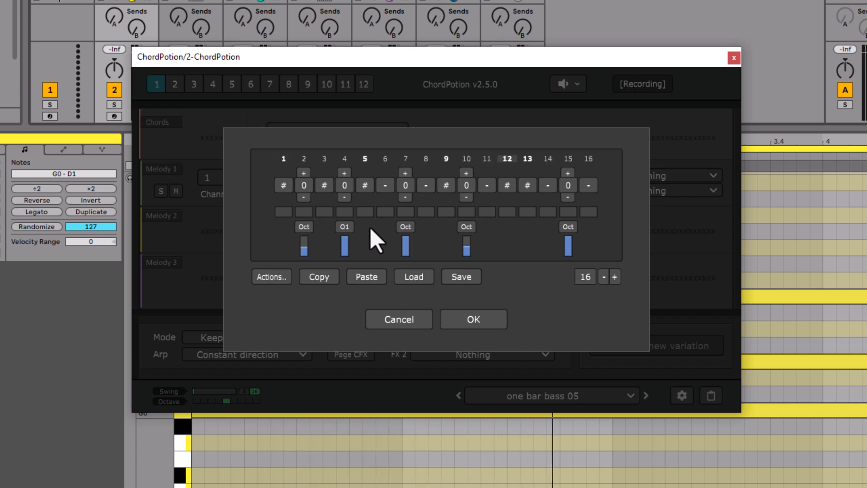
key("space")
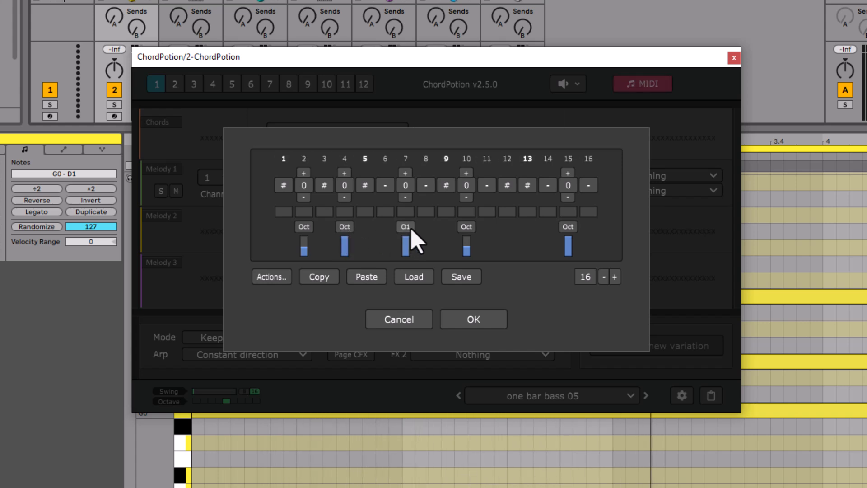
key("space")
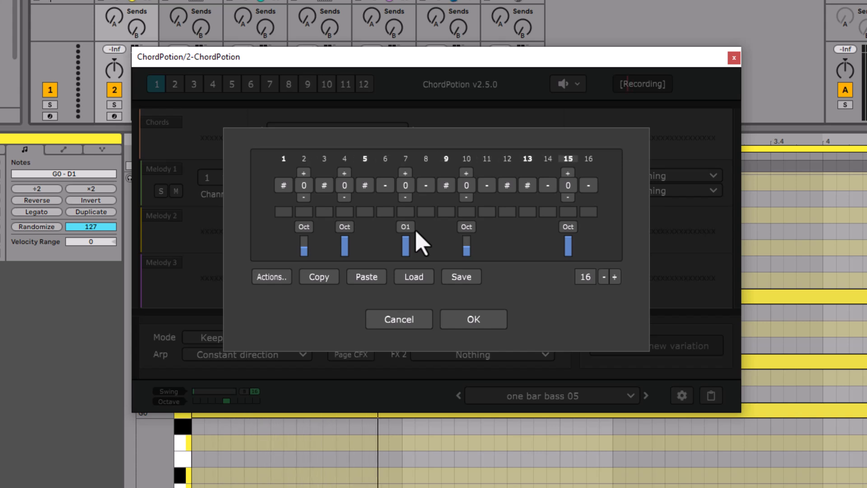
left_click(569, 238)
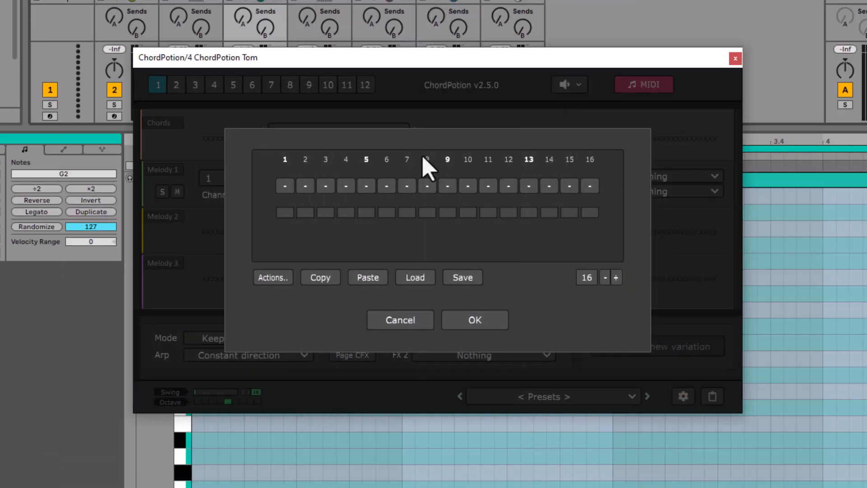
Step: In the tom track's ChordPotion pattern, add notes (0) on steps 4 and 6 and set steps 5 and 7 to #
left_click(348, 188)
left_click(366, 189)
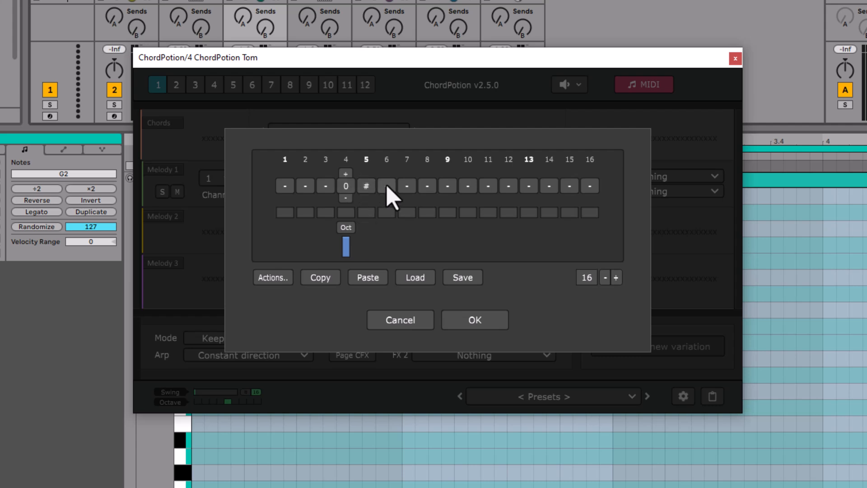
left_click(387, 188)
left_click(407, 187)
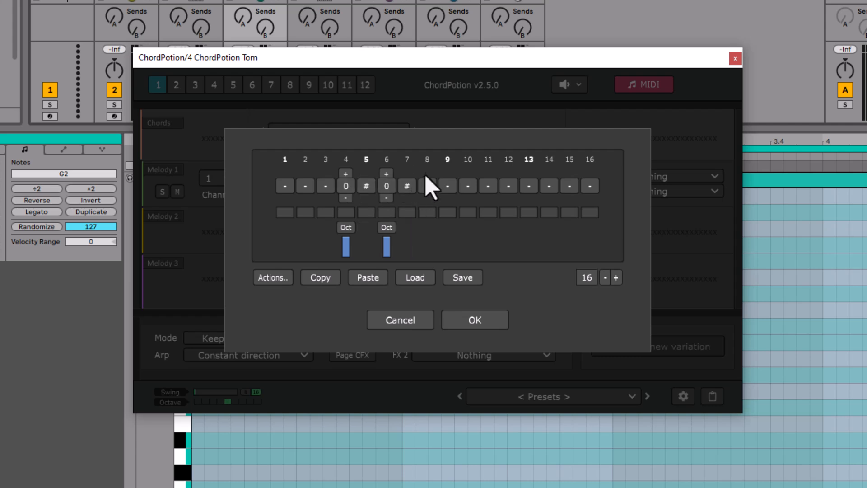
Step: Add notes (0) on steps 10, 12 and 15 and set steps 11 and 13 to # in the tom pattern
key("space")
left_click(468, 186)
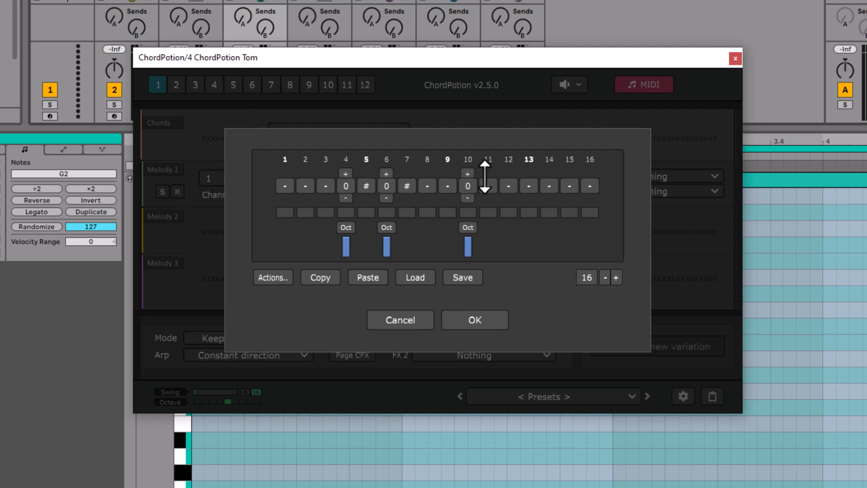
left_click(508, 185)
left_click(529, 186)
left_click(529, 185)
key("space")
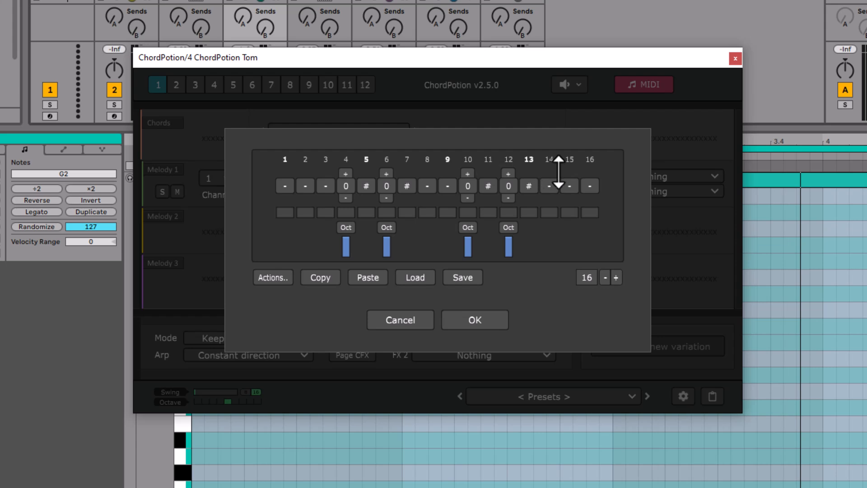
left_click(569, 185)
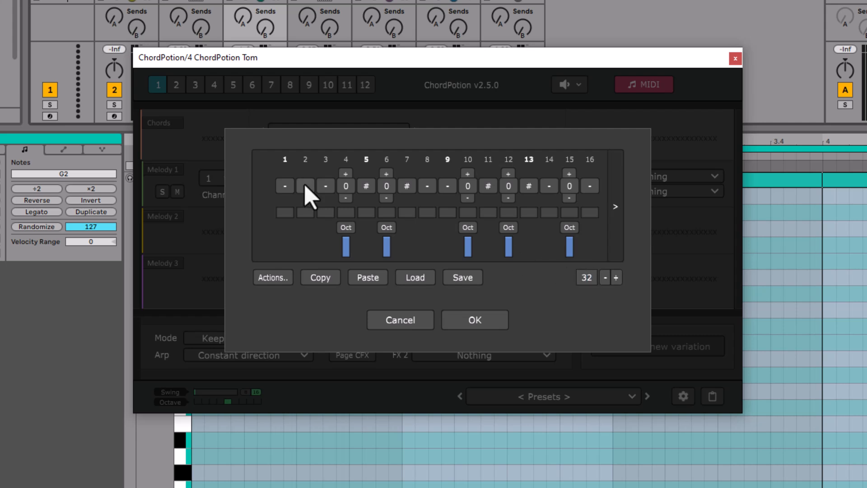
Step: Clear steps 4, 5 and 6 in the first half of the 32-step tom pattern
left_click(346, 186)
left_click(366, 187)
left_click(366, 186)
left_click(387, 186)
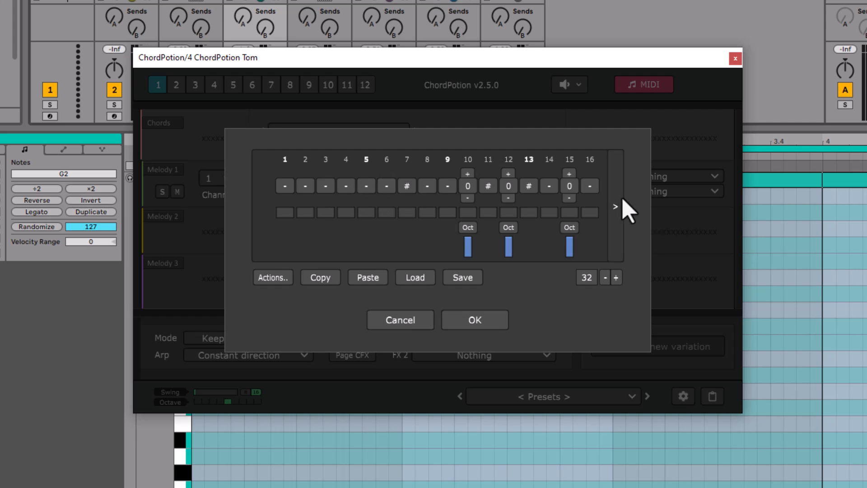
Step: Clear the notes on steps 26 and 28 in the tom pattern's second half, and return to steps 1 to 16
left_click(615, 206)
left_click(470, 186)
left_click(509, 186)
left_click(509, 186)
left_click(509, 186)
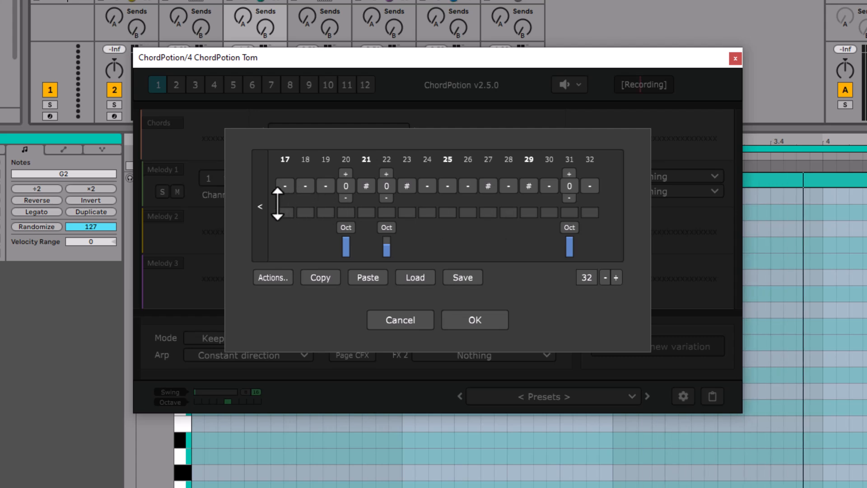
left_click(260, 206)
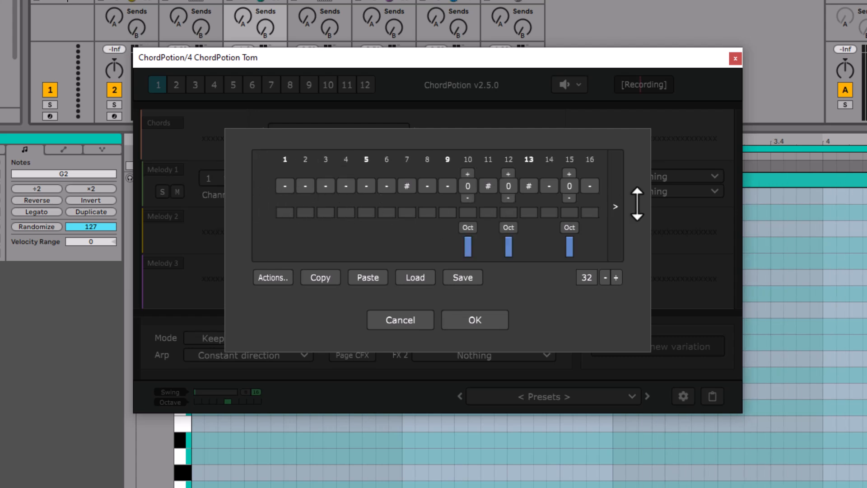